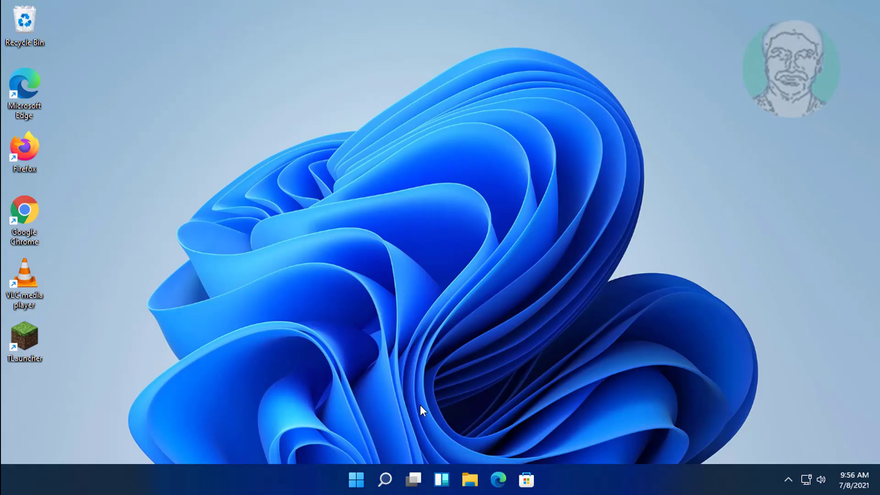
Search for regedit and launch Registry Editor as administrator
click(391, 481)
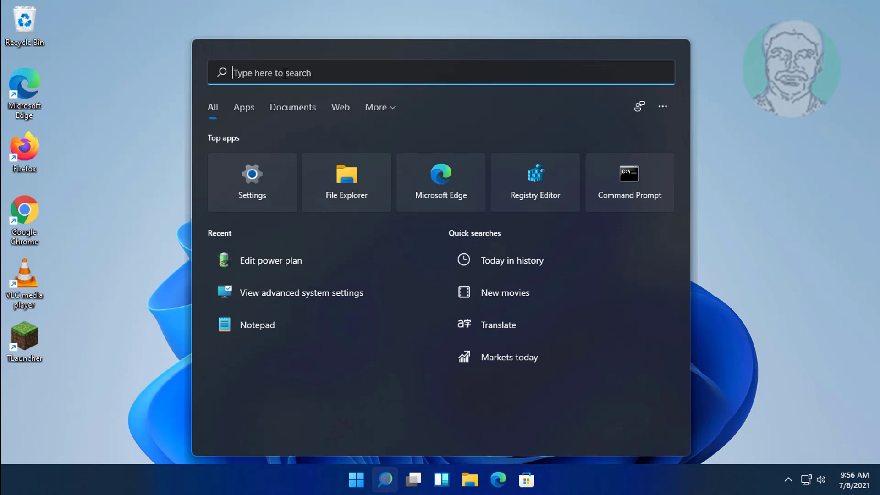
text(reged)
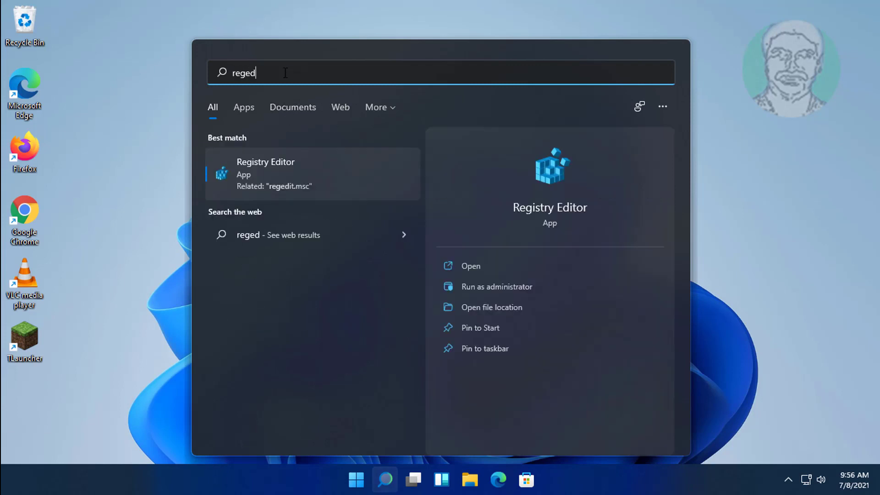
text(it)
right_click(298, 178)
click(298, 178)
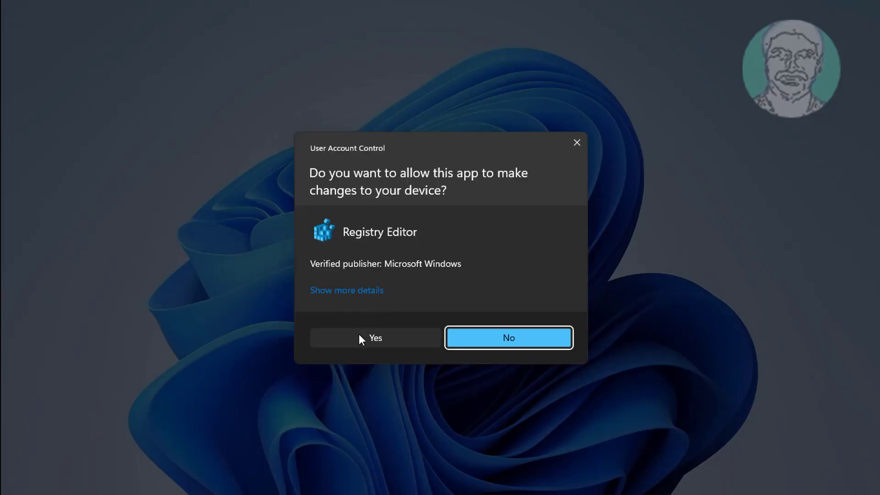
Approve the admin prompt, maximize the window, and select HKEY_CURRENT_USER\System\GameConfigStore
click(361, 334)
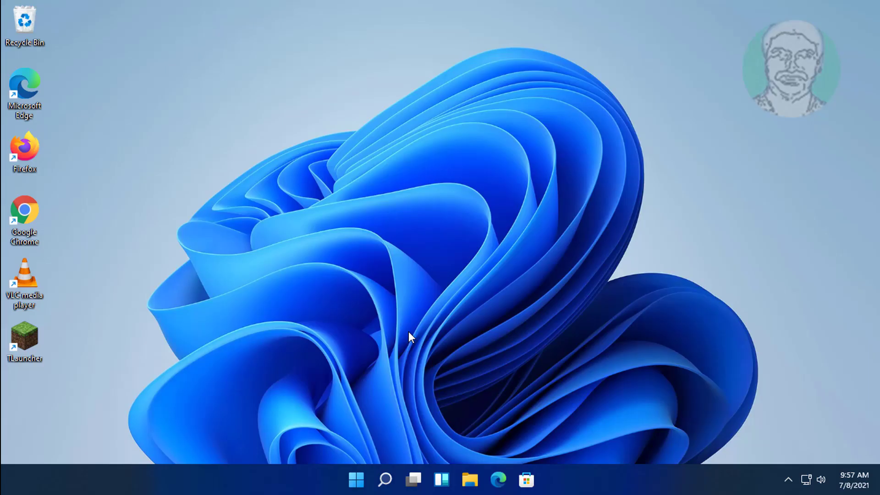
click(613, 63)
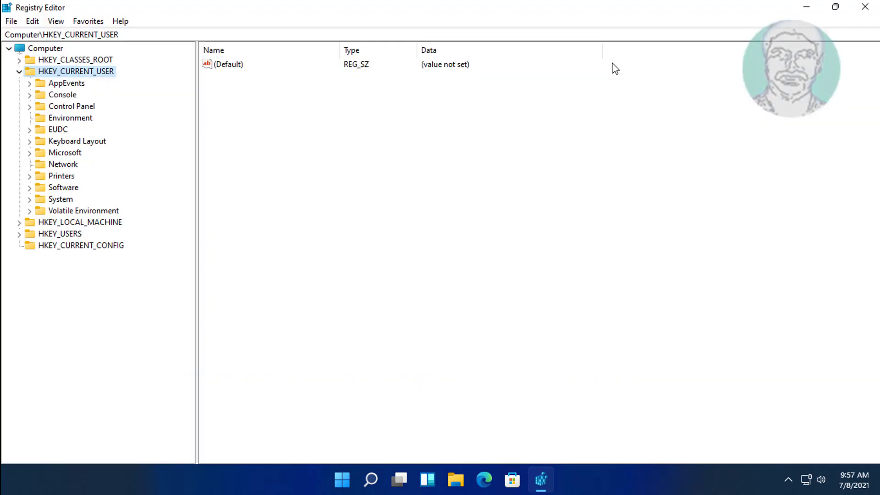
click(19, 71)
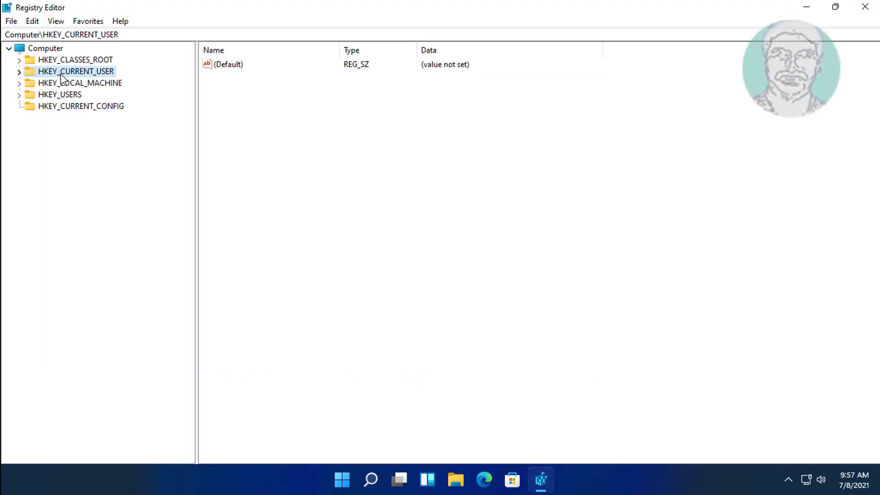
click(19, 72)
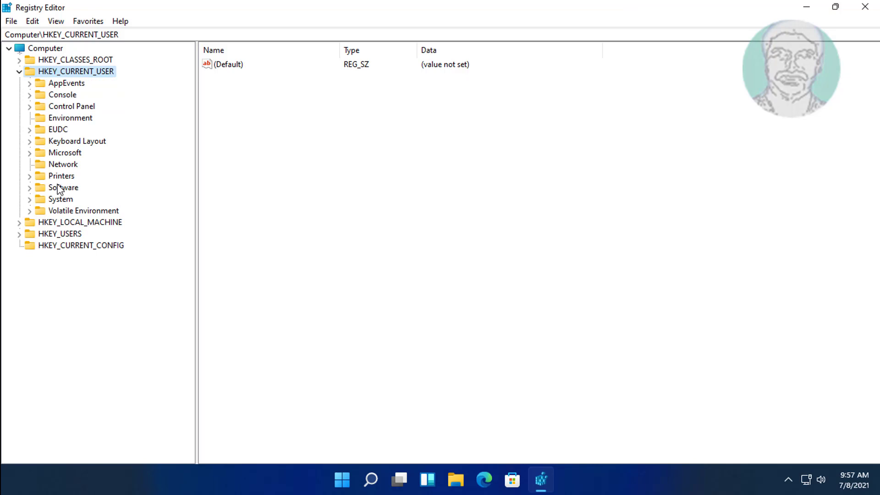
click(73, 201)
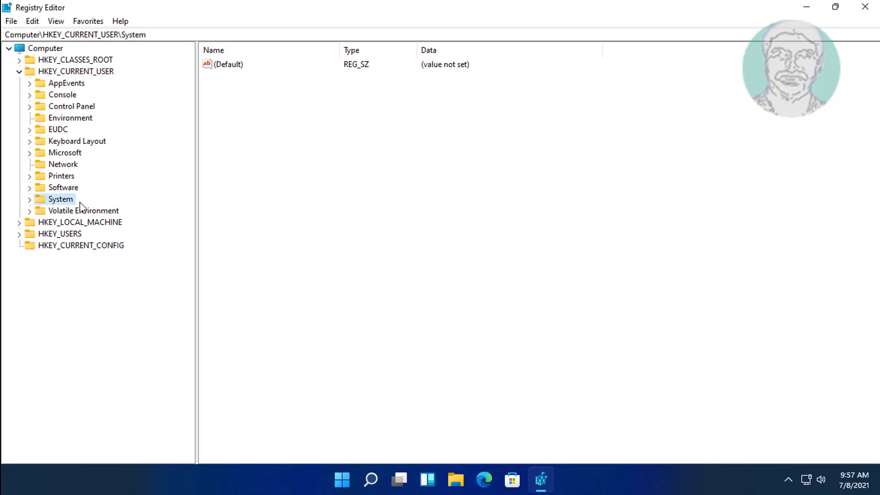
click(30, 199)
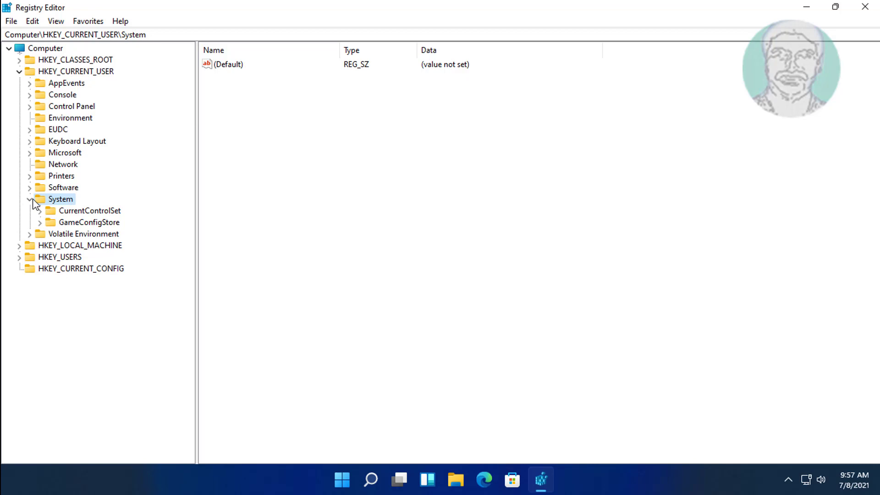
click(90, 223)
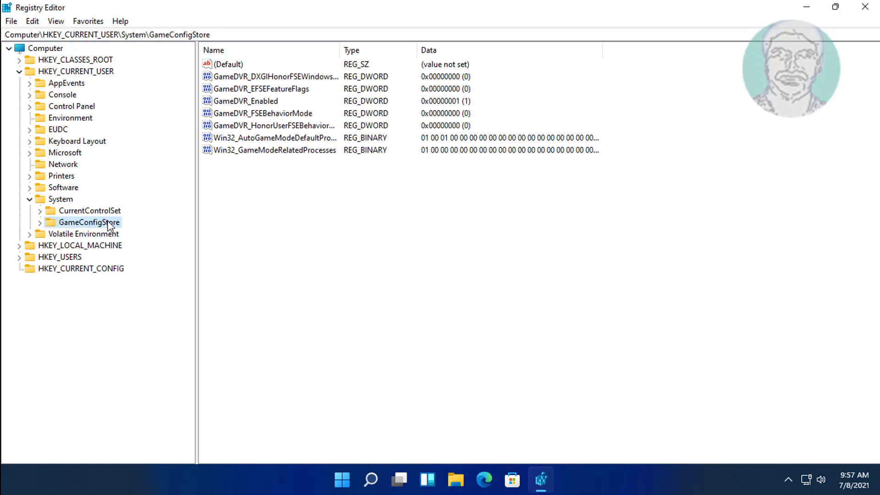
click(40, 224)
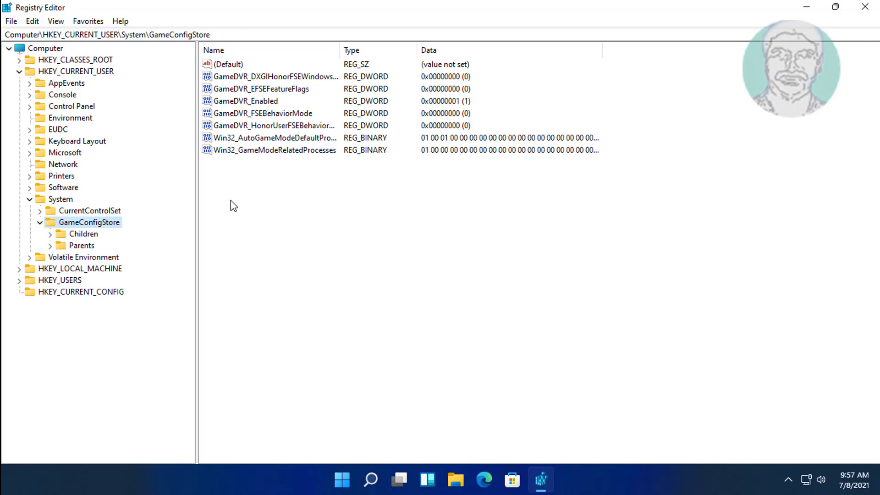
Set GameDVR_Enabled to 0
click(233, 101)
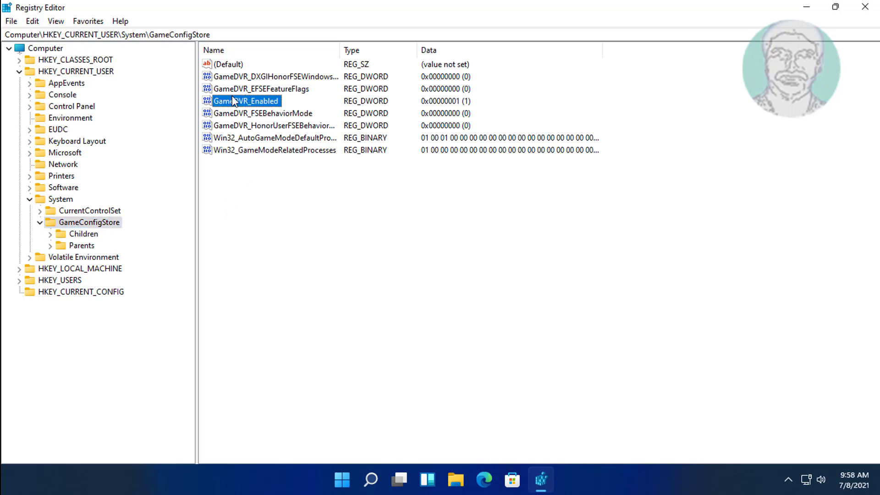
double_click(253, 99)
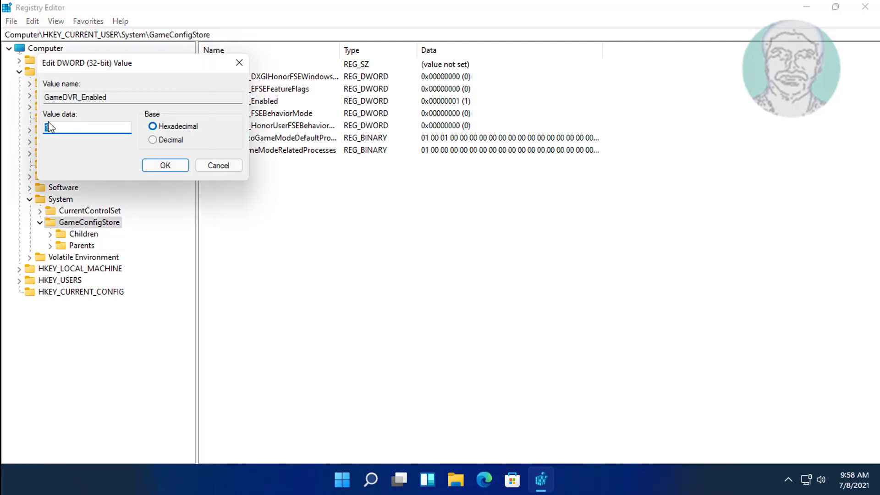
text(0)
click(148, 165)
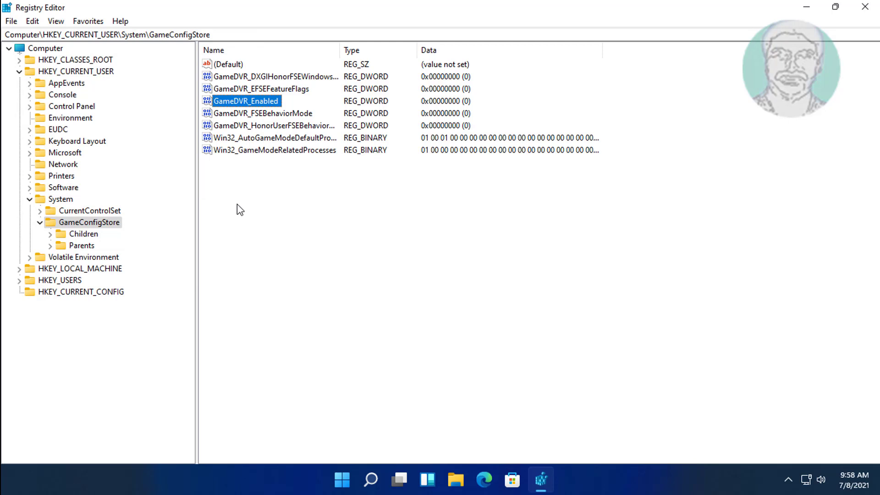
Set GameDVR_FSEBehaviorMode to 2
click(277, 115)
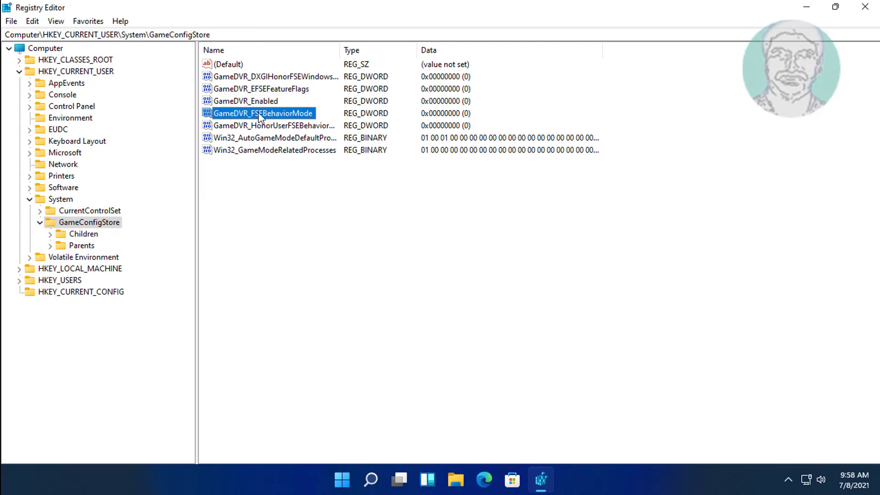
double_click(288, 112)
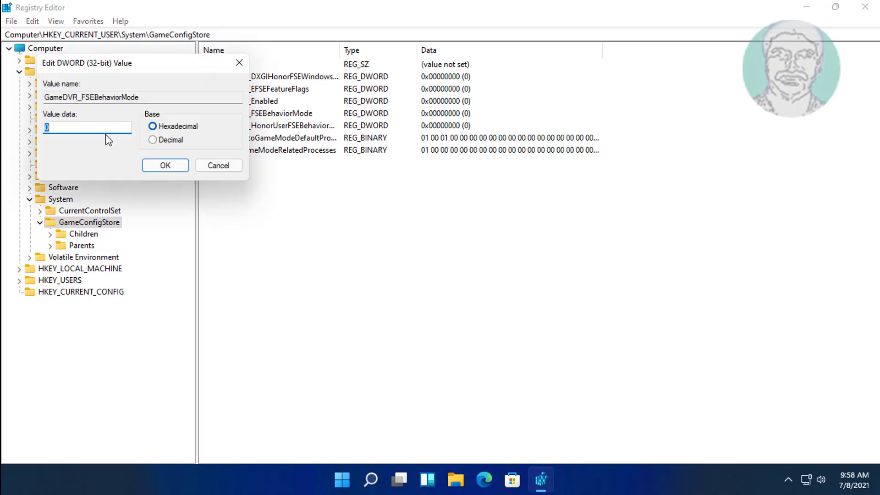
text(2)
click(163, 166)
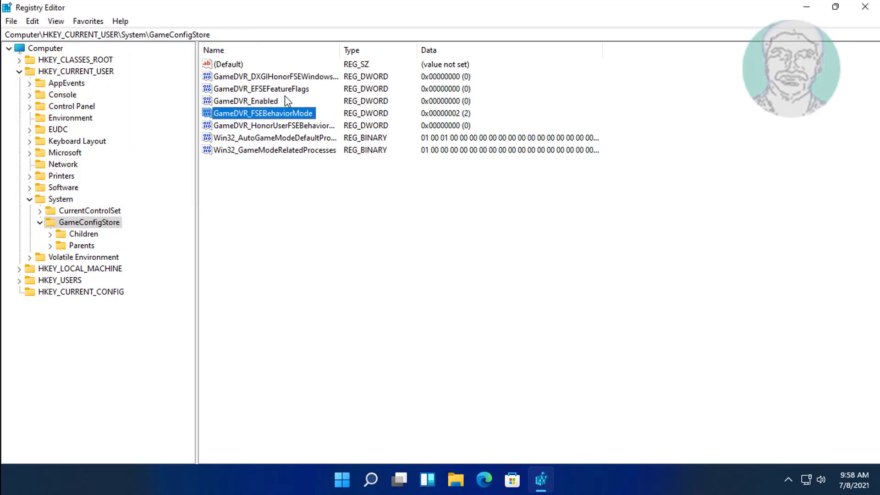
Collapse HKEY_CURRENT_USER and expand HKEY_LOCAL_MACHINE\SOFTWARE\Microsoft
click(29, 199)
click(19, 71)
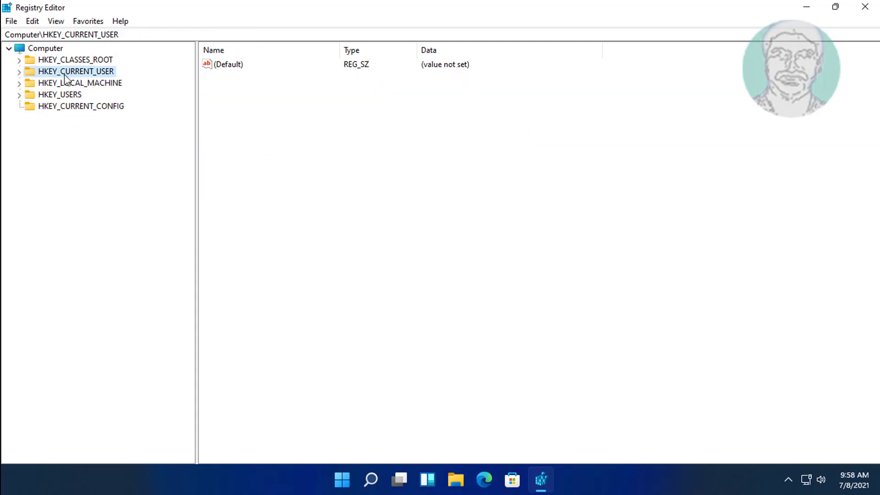
click(77, 83)
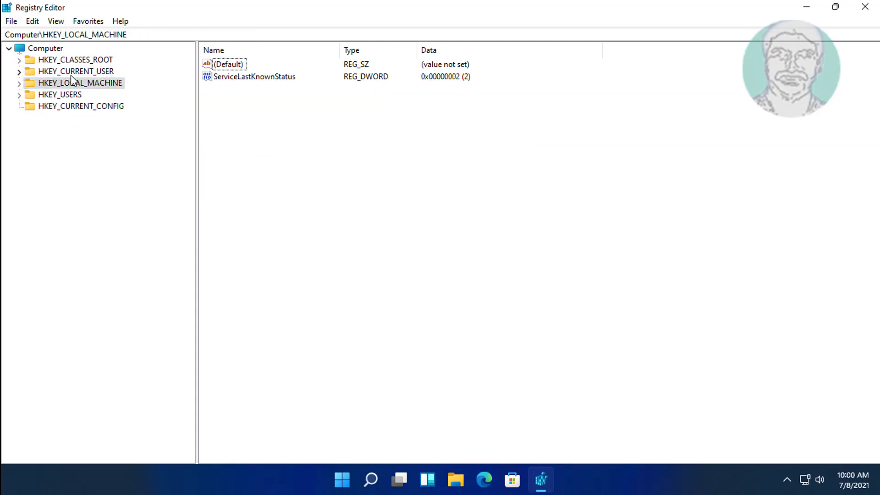
click(19, 83)
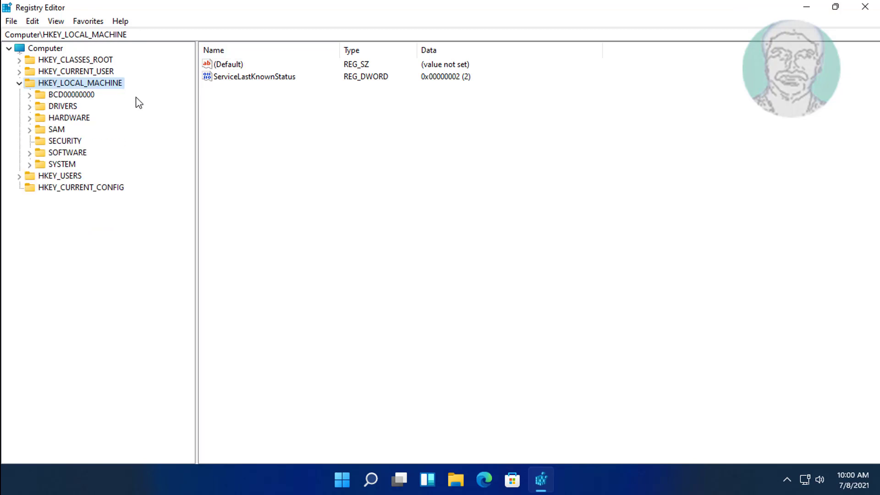
click(80, 152)
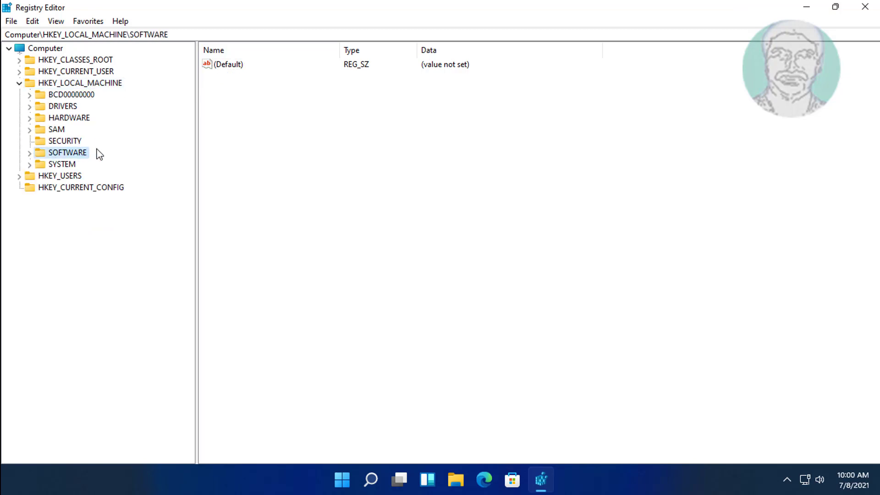
click(29, 153)
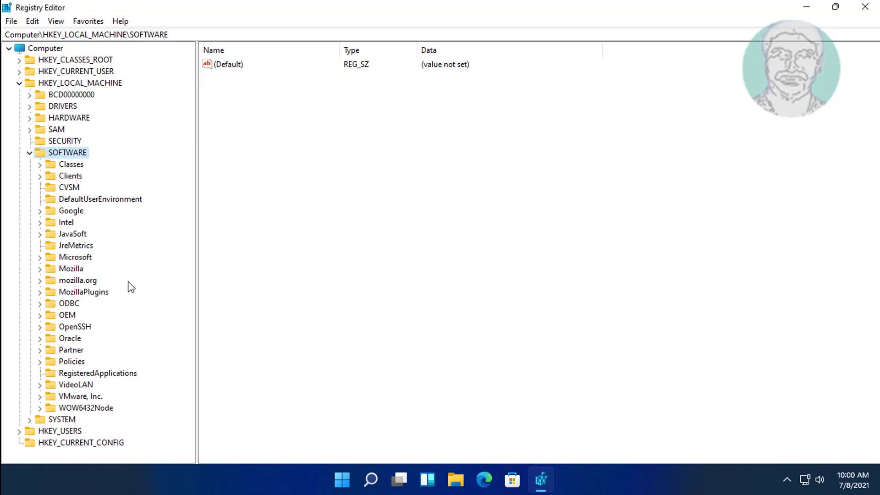
click(82, 269)
click(83, 259)
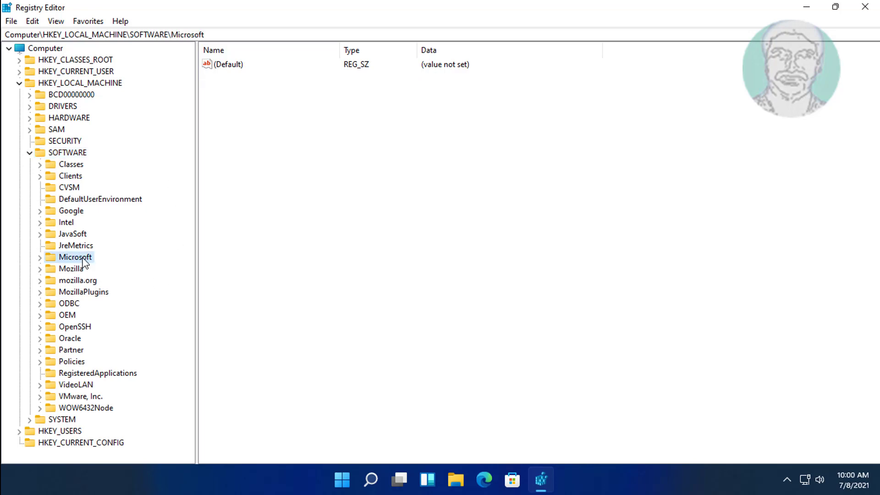
click(40, 257)
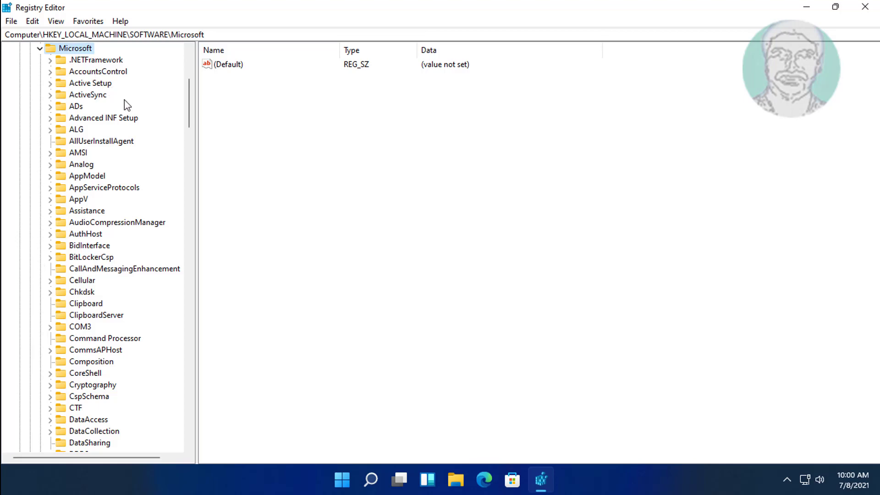
Go to PolicyManager\default\ApplicationManagement, widen the tree pane, and select AllowGameDVR
scroll(105, 243, down, 11)
scroll(105, 245, down, 20)
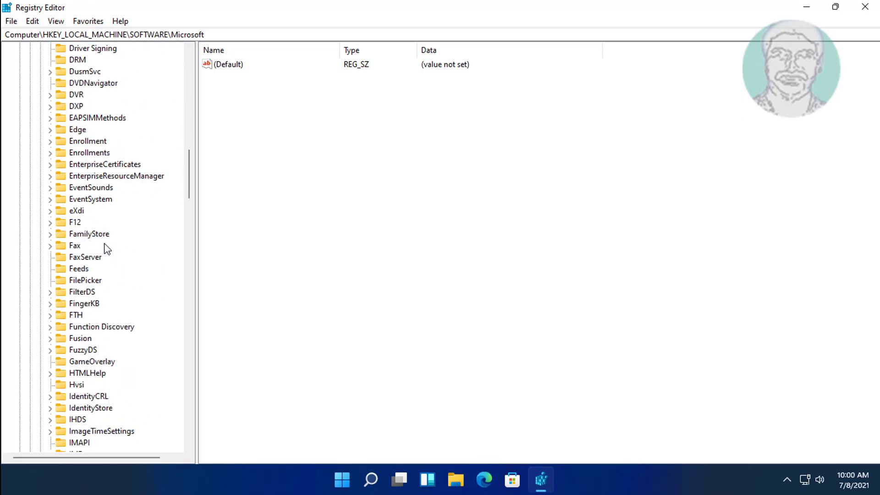
scroll(105, 247, down, 1)
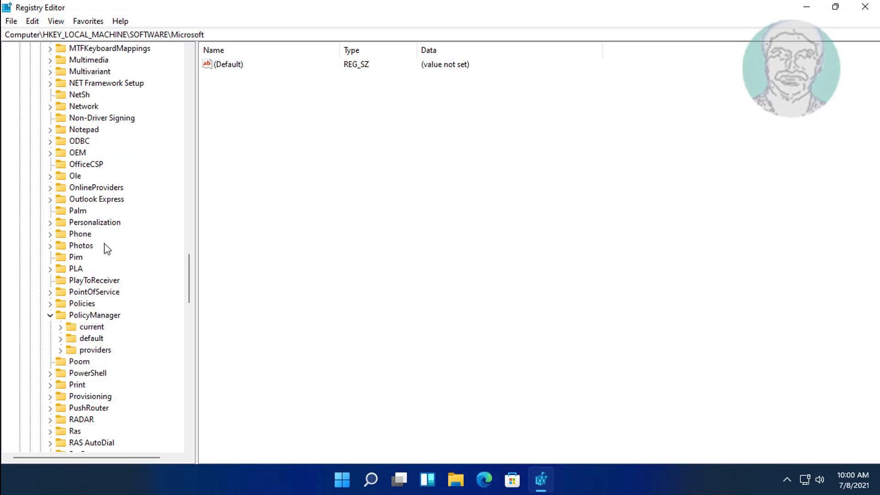
click(104, 316)
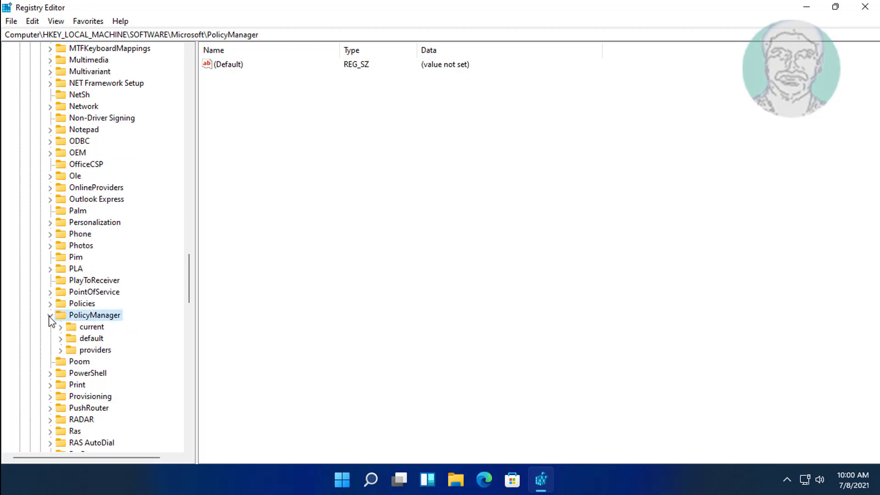
click(94, 339)
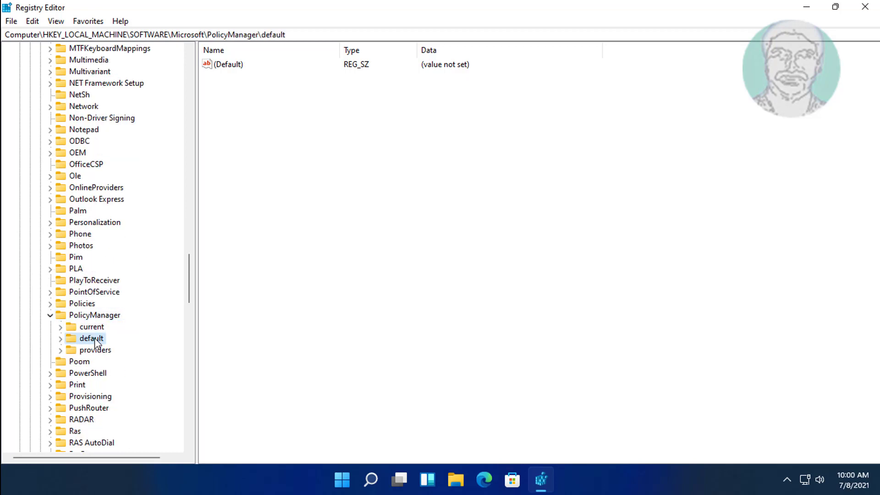
click(61, 339)
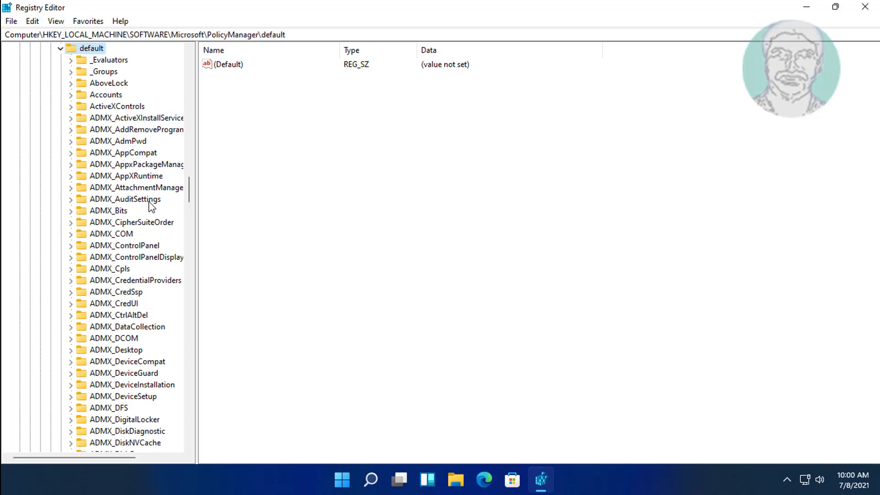
scroll(129, 224, down, 16)
scroll(127, 252, down, 20)
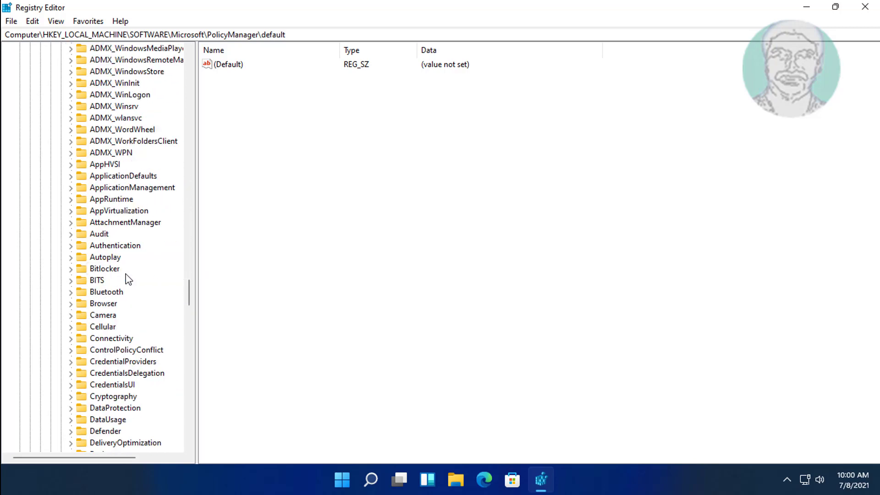
click(129, 188)
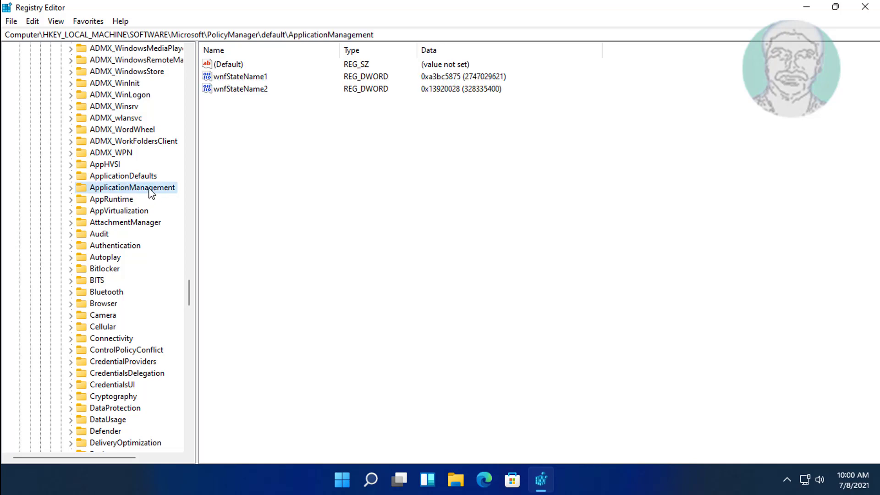
click(71, 188)
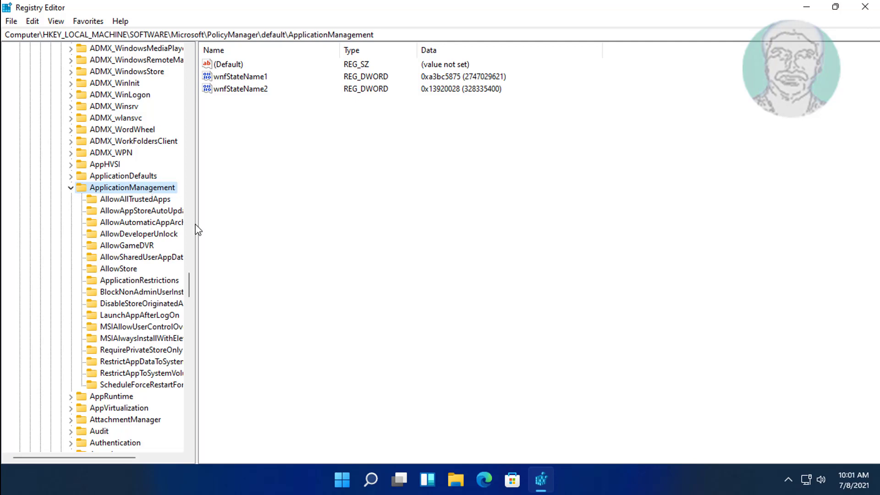
drag(196, 224, 241, 223)
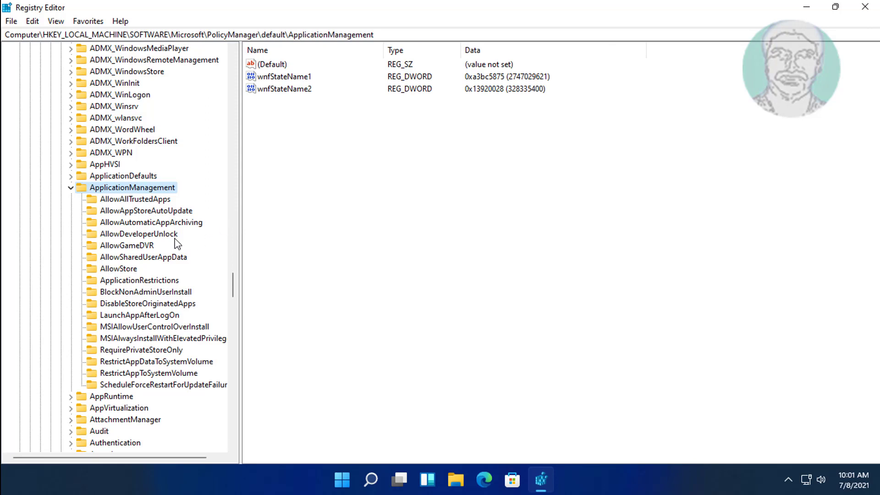
click(142, 246)
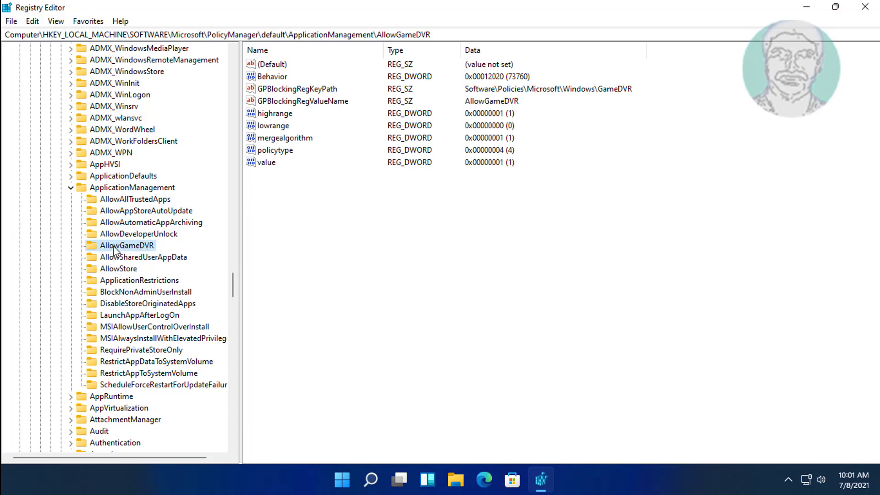
Set AllowGameDVR's 'value' entry to 0
click(266, 163)
double_click(266, 163)
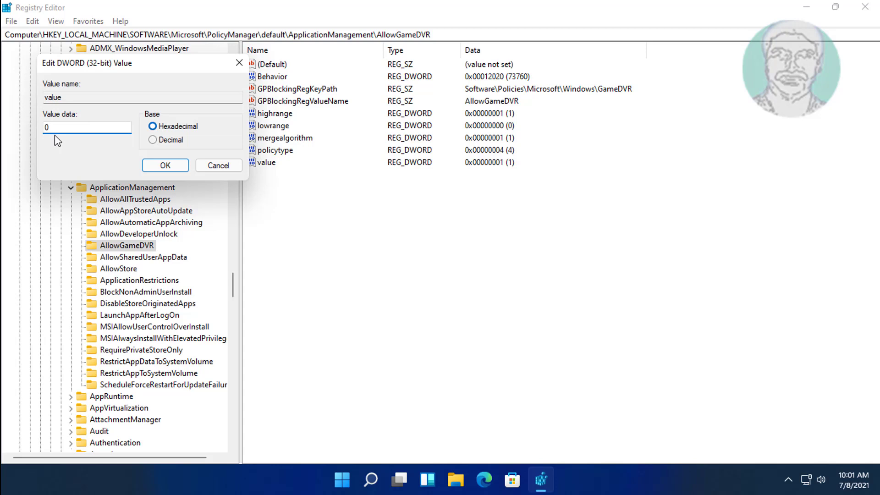
click(165, 166)
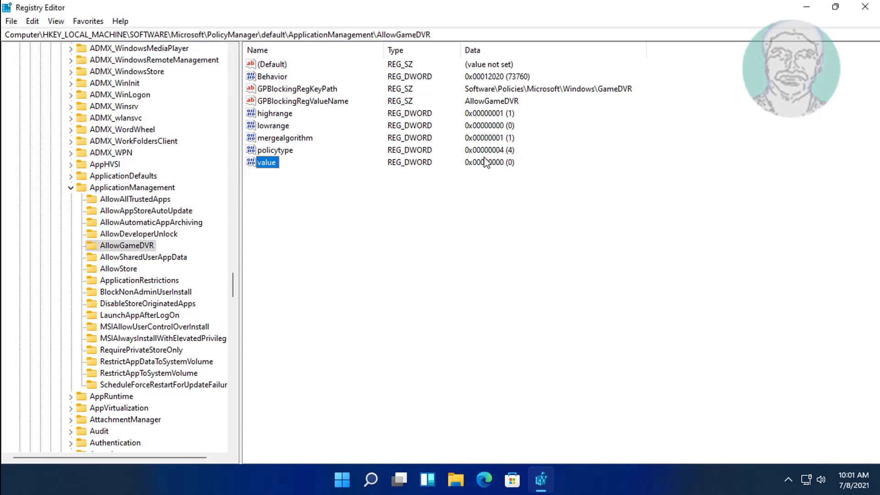
Collapse the registry tree back to the HKEY_LOCAL_MACHINE root
click(71, 188)
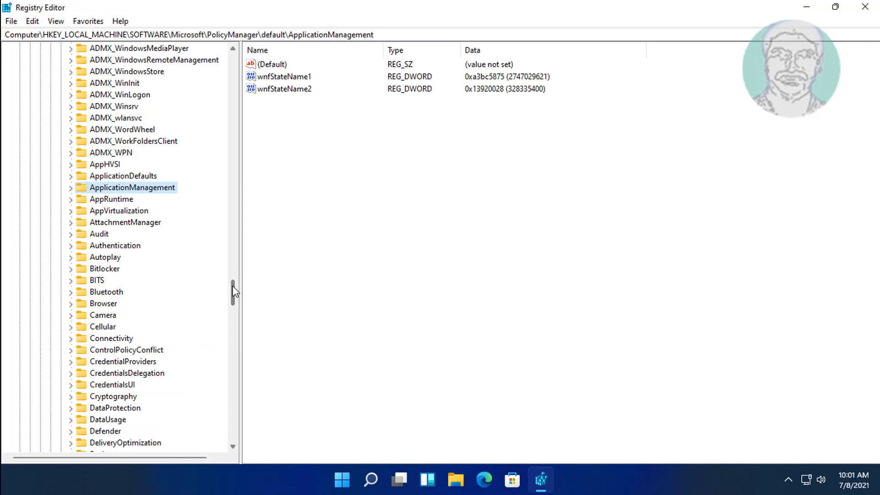
drag(233, 293, 235, 70)
click(40, 210)
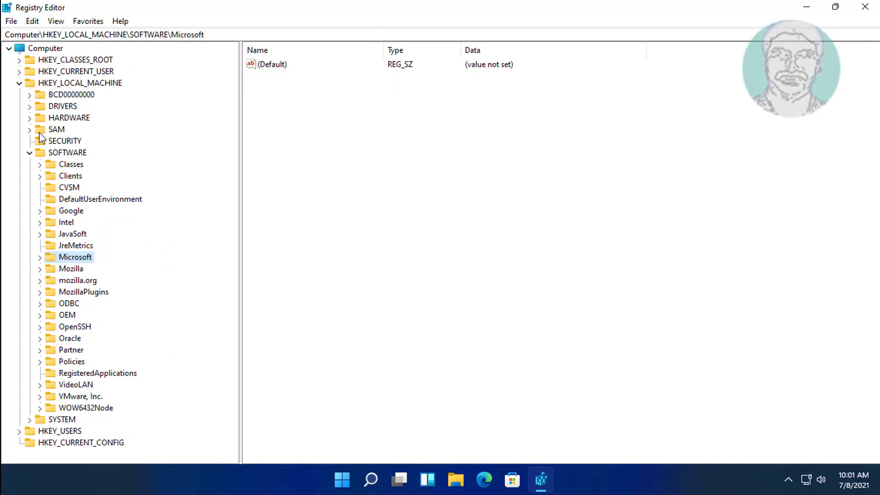
click(30, 153)
click(19, 83)
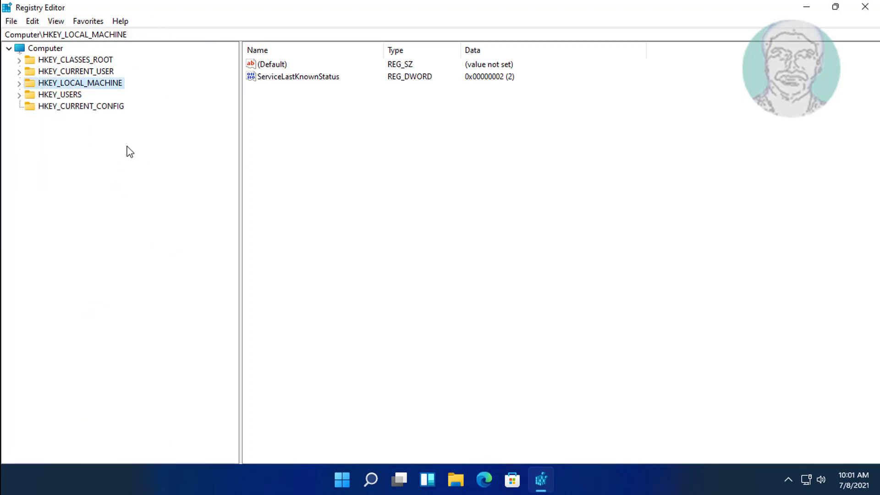
Close Registry Editor and search Windows for cmd
click(865, 6)
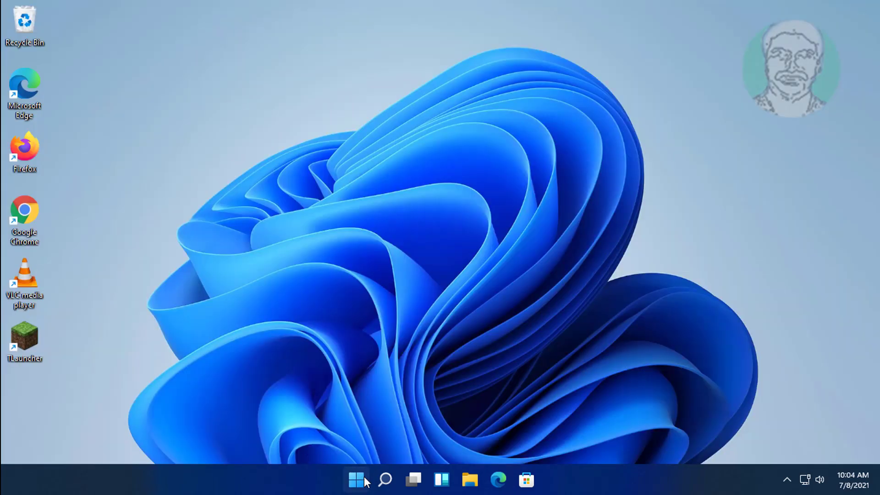
click(385, 480)
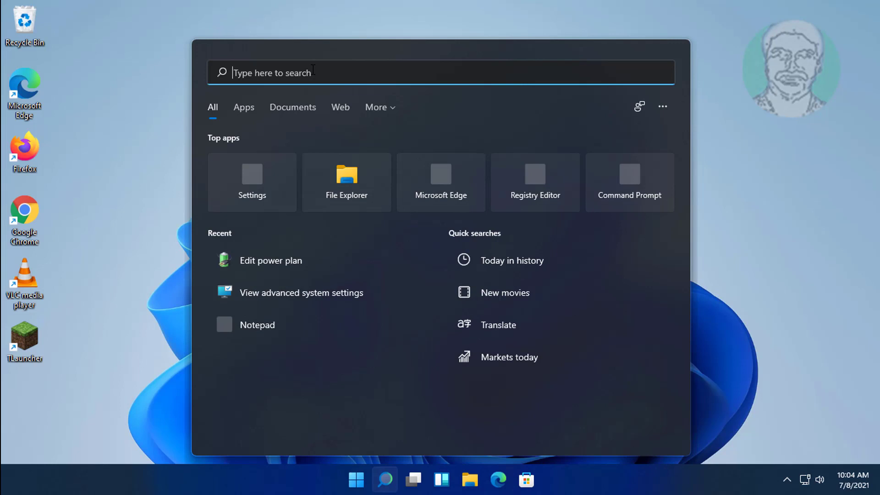
text(cmd)
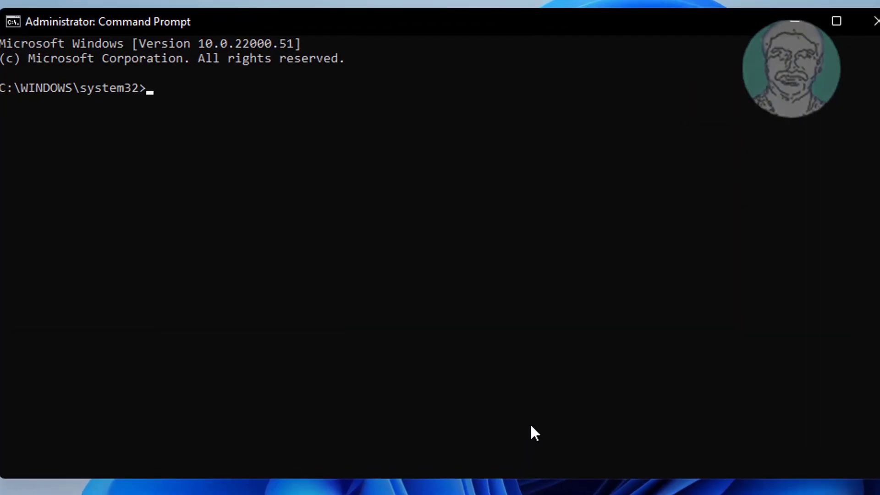
Run sfc /scanfile and sfc /verifyfile on c:\windows\system32\ieframe.dll
text(sfc)
key(BackSpace)
text(fc /scanfile)
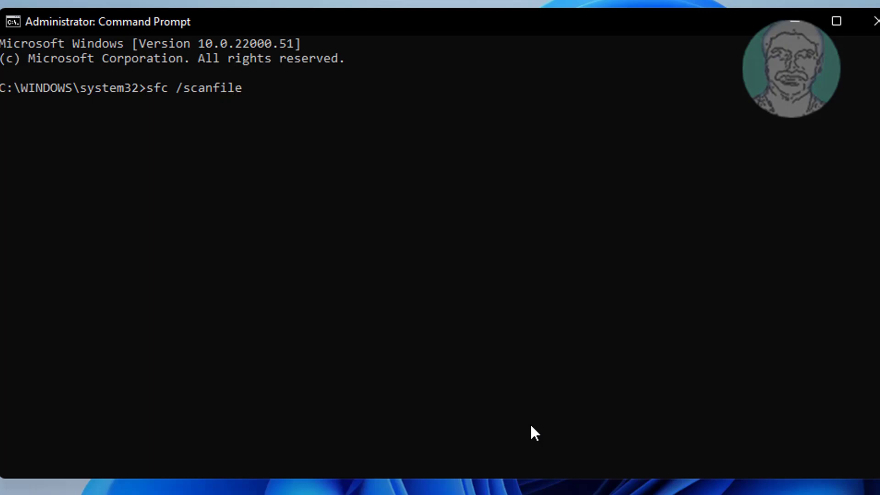
text(=c:\windows\system32)
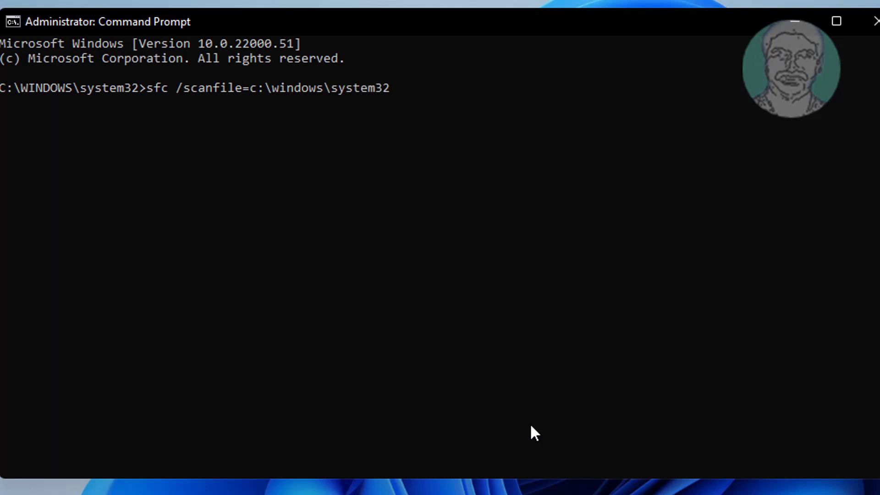
text(\ieframe.dll)
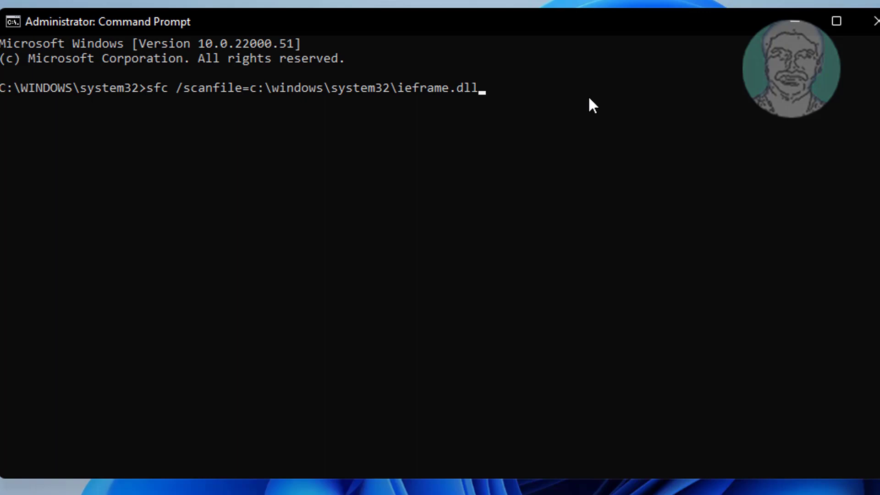
key(Return)
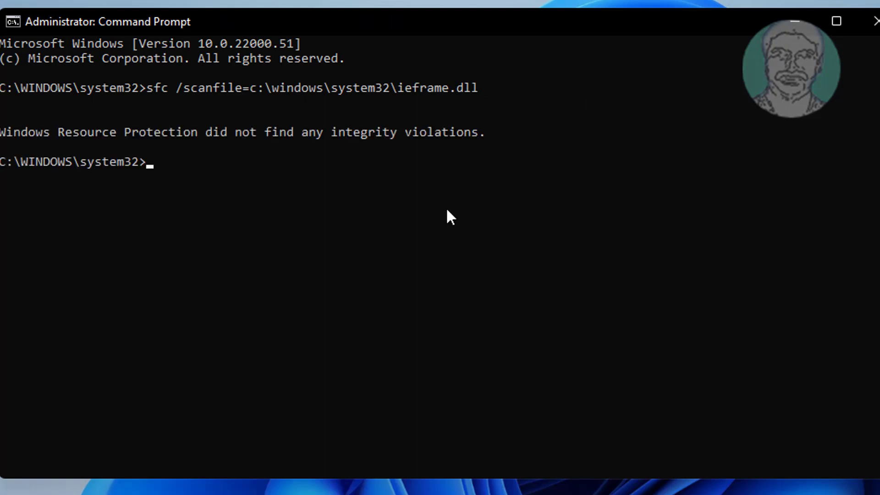
text(sfc /verifyfi)
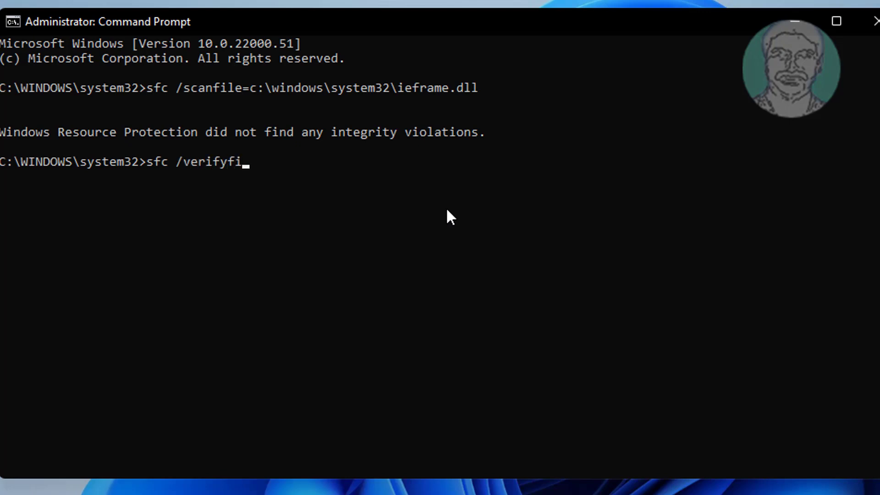
text(le=c:)
text(\windows)
text(\syste)
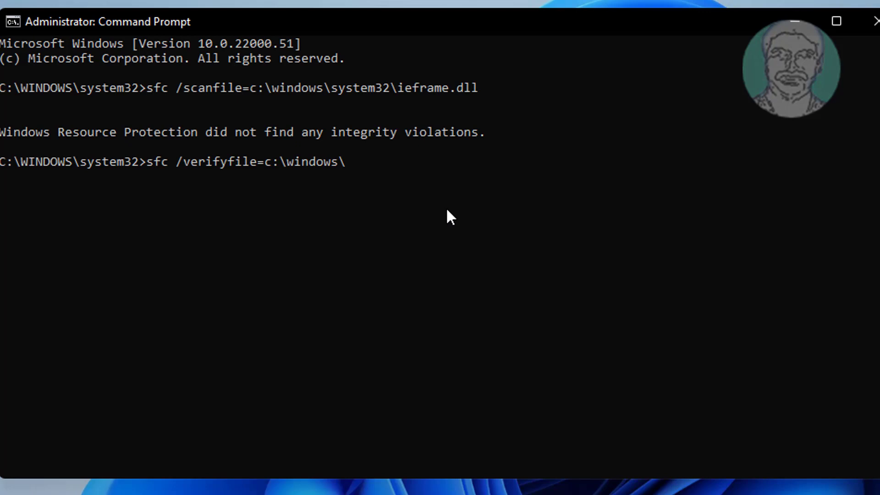
text(m32)
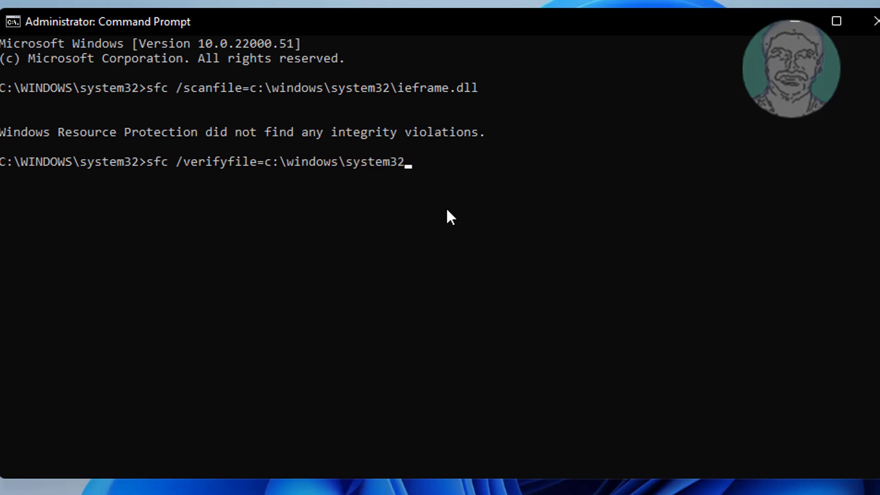
text(\ieframe.dll)
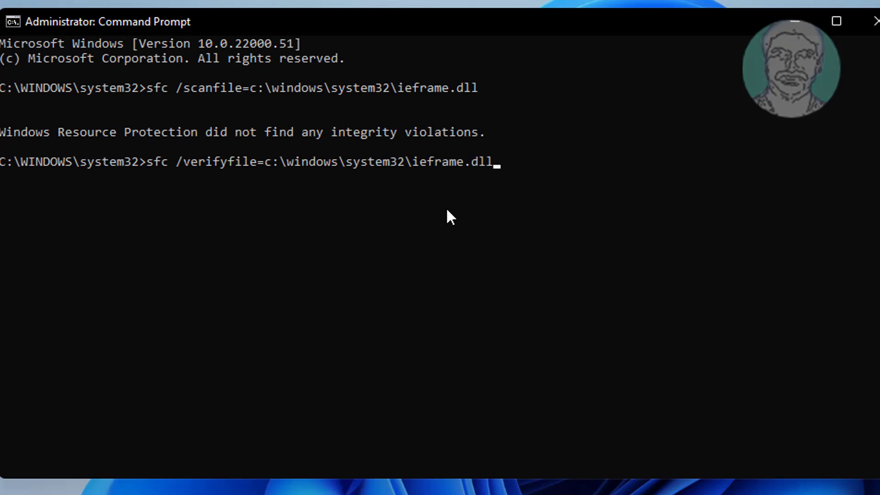
key(Return)
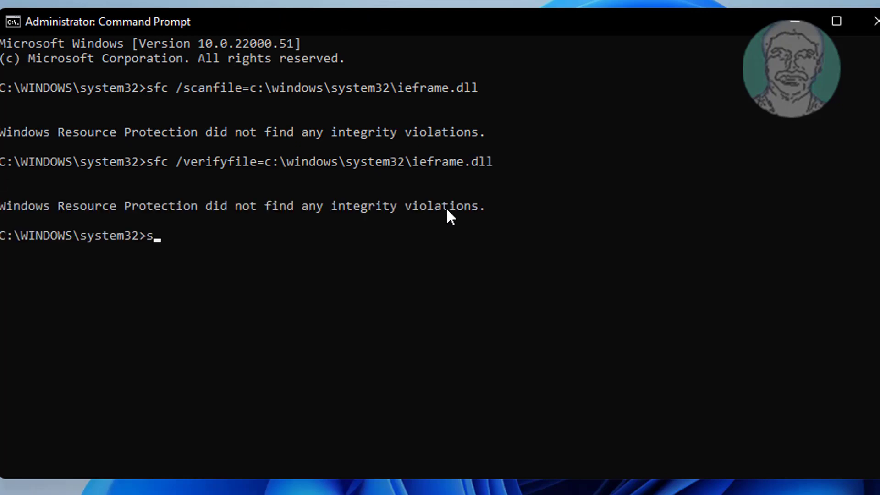
Run sfc /scannow for a full system file check
text(fc /scannow)
key(Return)
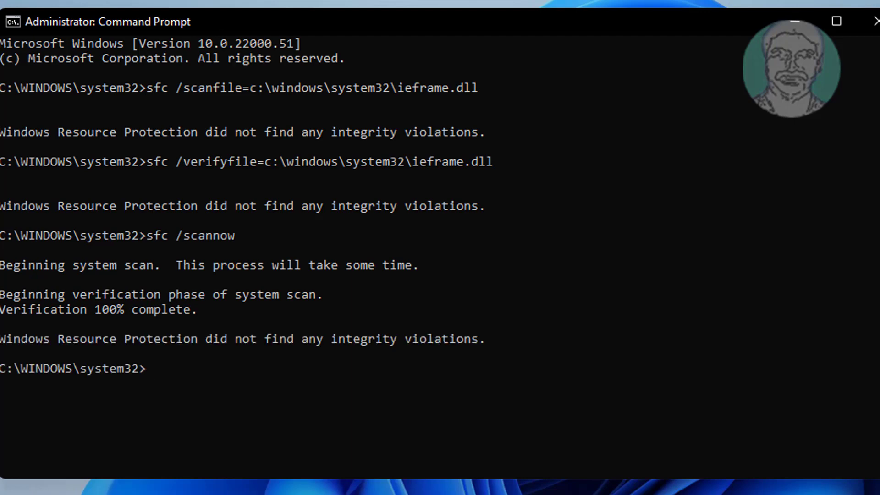
Run chkdsk, then exit Command Prompt once it reports no problems
text(hkdsk)
key(Return)
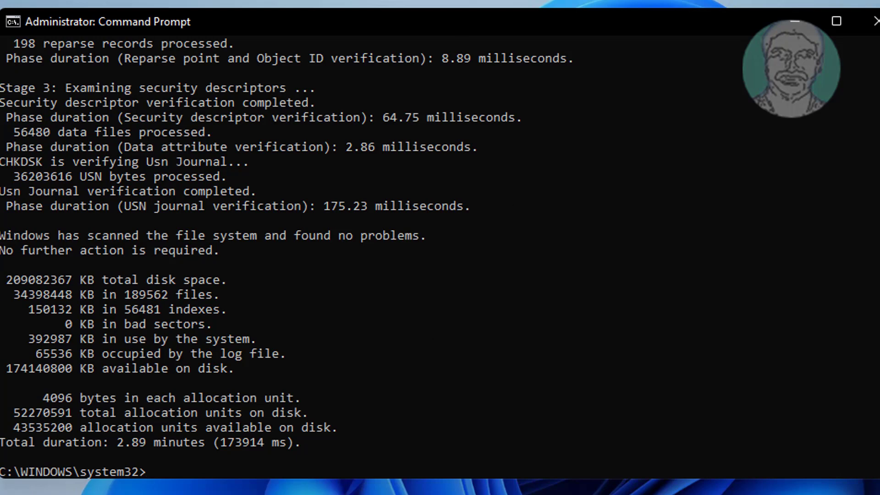
text(exit)
key(Return)
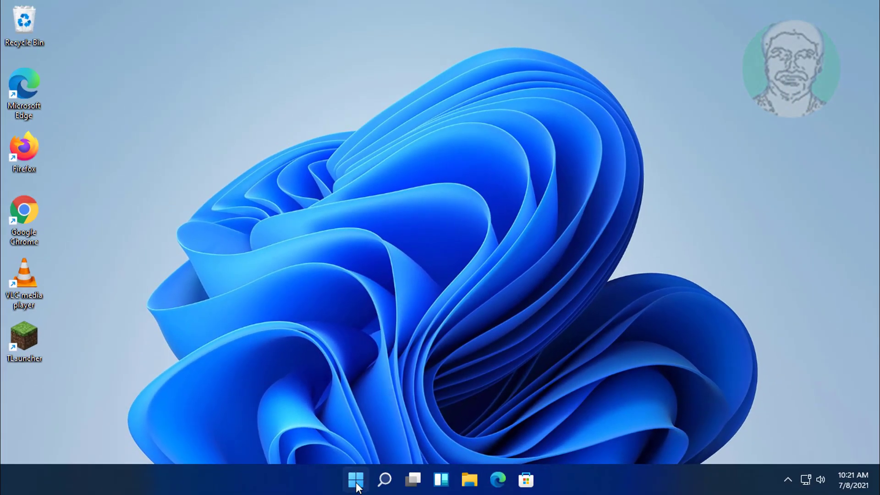
Open the Start menu's power options showing Shut down and Restart
click(356, 481)
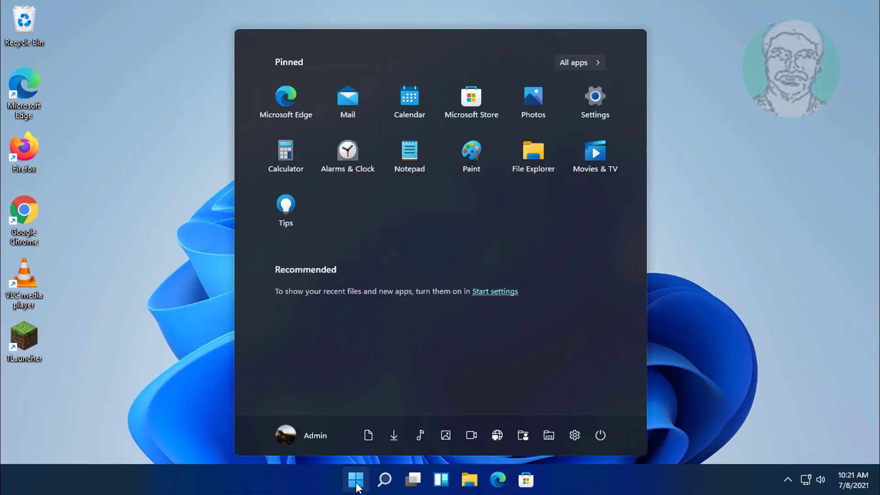
click(606, 436)
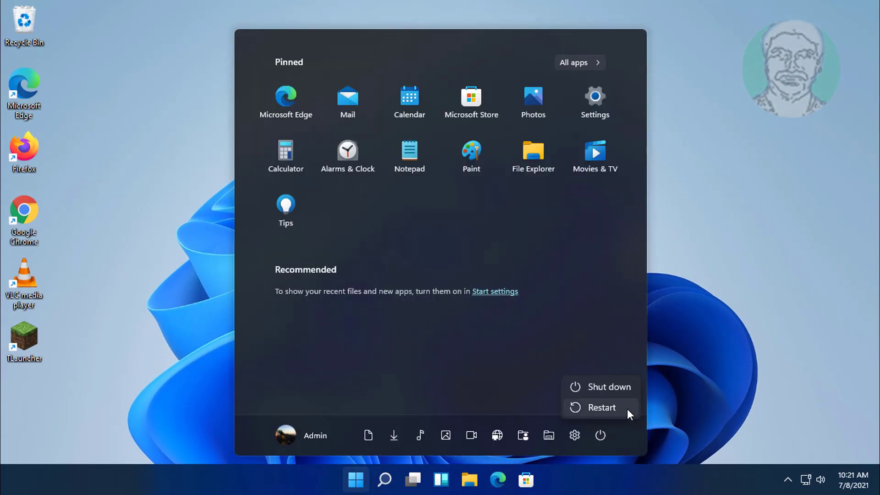